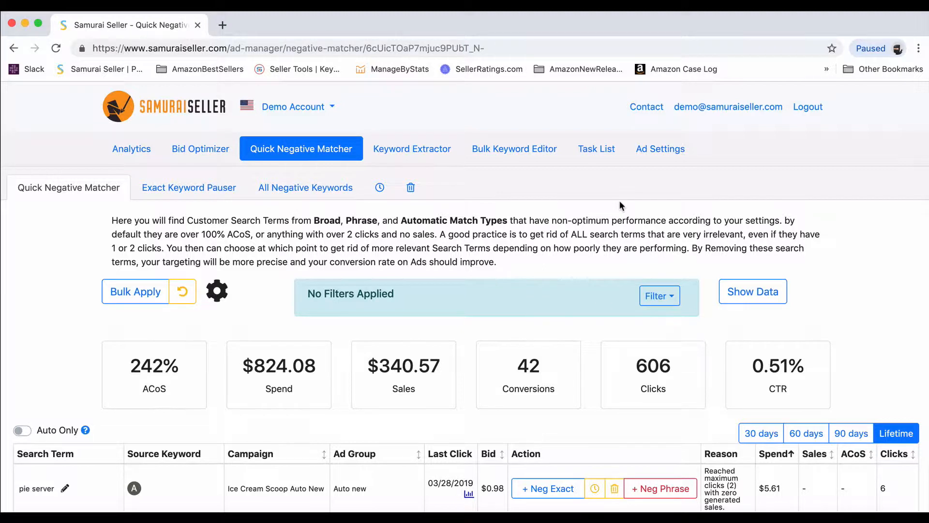
Read which customer search terms and match types the Quick Negative Matcher covers, using the "pie server" row as an example
left_click_drag(112, 220, 291, 219)
left_click(204, 219)
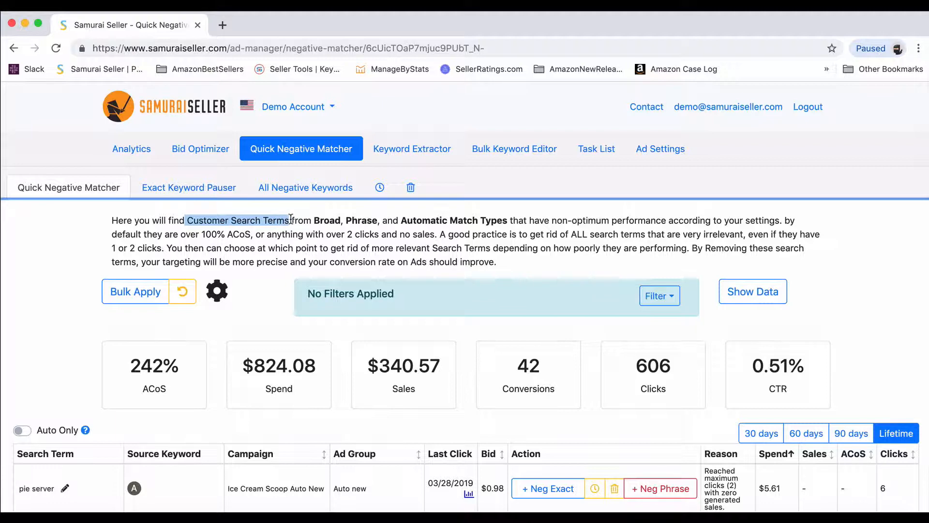
scroll(222, 290, "down", 5)
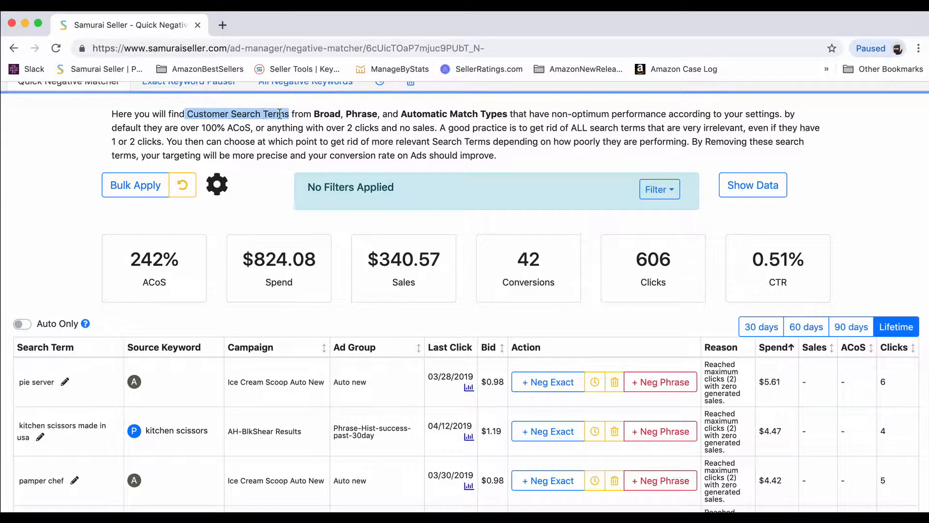
scroll(223, 203, "down", 2)
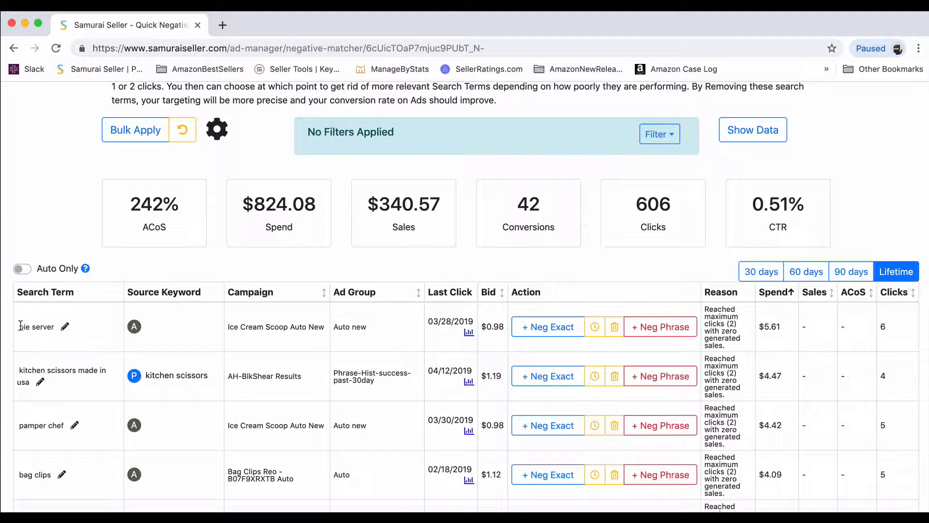
left_click_drag(20, 325, 54, 323)
left_click(54, 323)
scroll(164, 330, "up", 2)
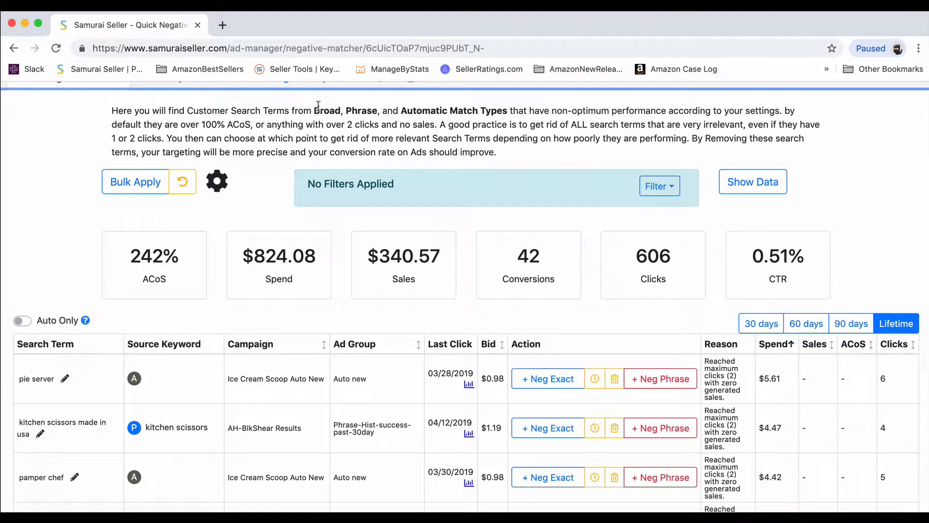
left_click_drag(314, 109, 509, 115)
left_click(508, 115)
Examine the bid, spend, campaign and search term of the "pie server" row
left_click_drag(504, 378, 487, 379)
left_click_drag(780, 379, 762, 380)
left_click_drag(264, 378, 231, 376)
left_click(231, 376)
left_click_drag(57, 379, 18, 378)
left_click(20, 378)
left_click_drag(504, 379, 487, 380)
double_click(34, 379)
triple_click(34, 378)
left_click(513, 390)
left_click_drag(54, 379, 18, 379)
left_click(29, 378)
Read the introduction's note on non-optimum performance and review the four thresholds in the Quick Negative Matcher settings
left_click_drag(534, 112, 663, 112)
left_click(662, 112)
left_click_drag(770, 111, 720, 110)
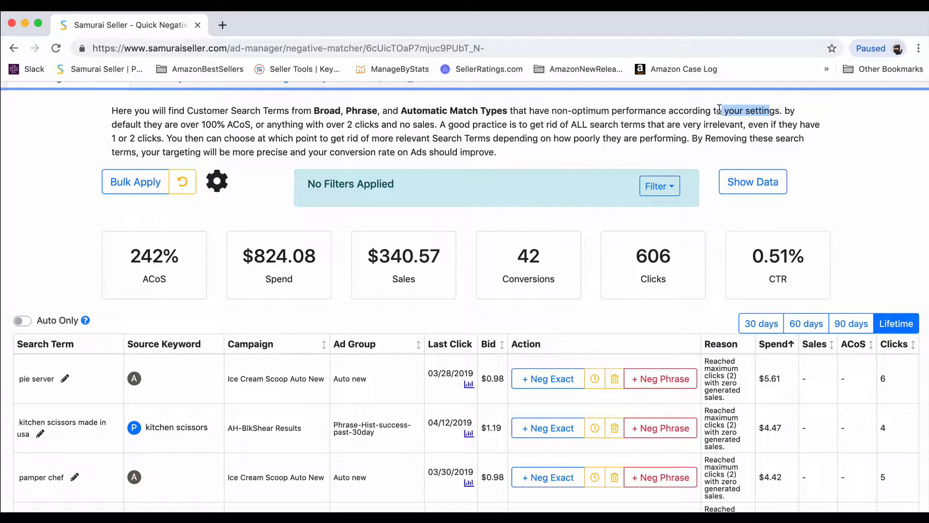
left_click(266, 181)
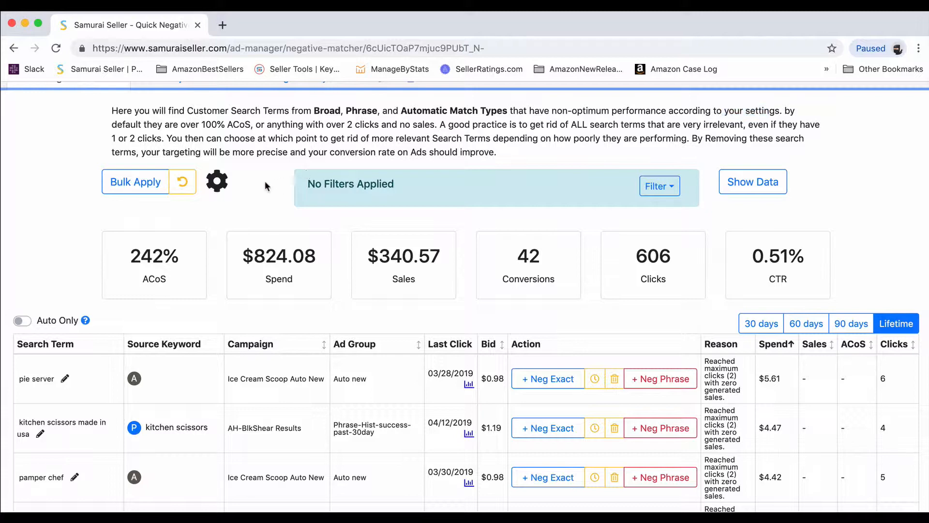
left_click(220, 181)
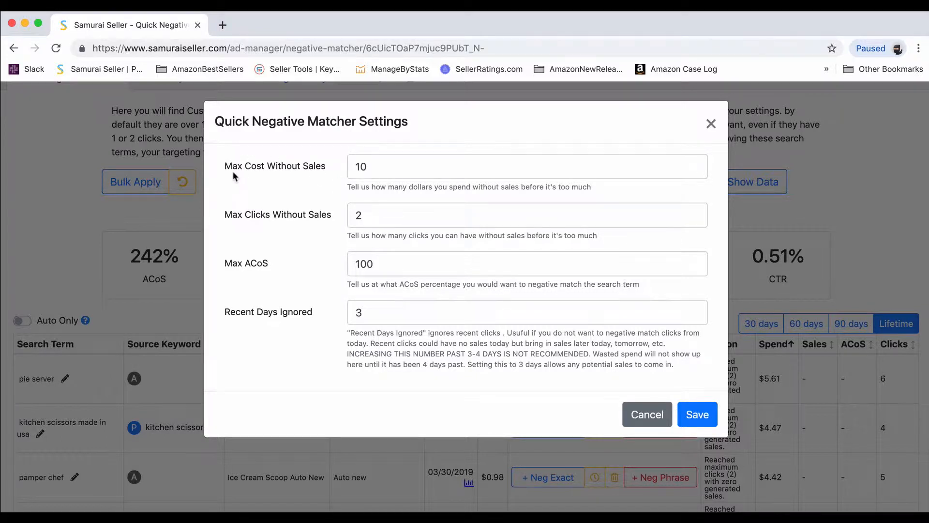
left_click_drag(227, 166, 339, 172)
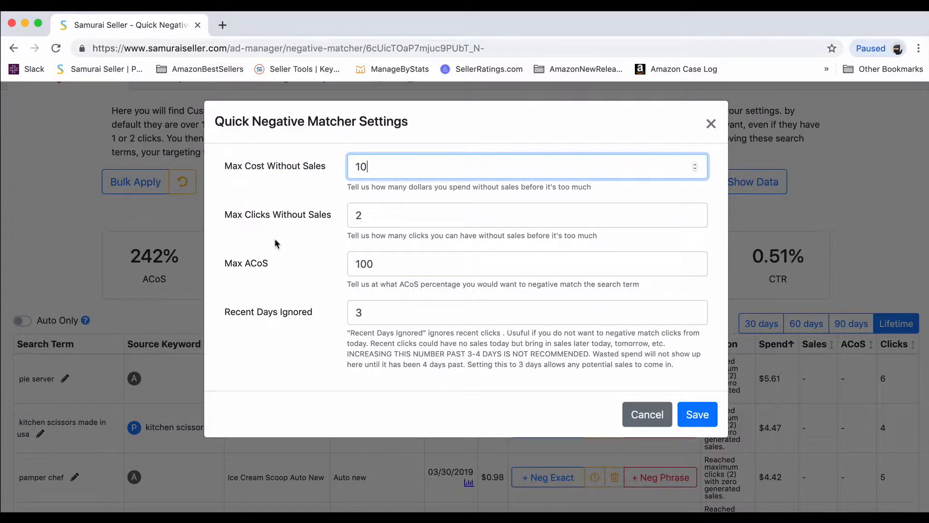
left_click(262, 223)
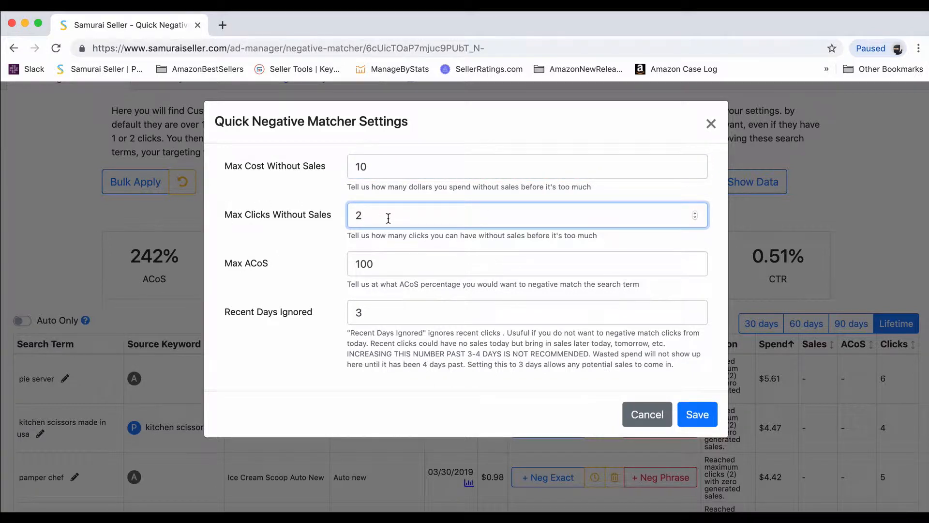
left_click(262, 265)
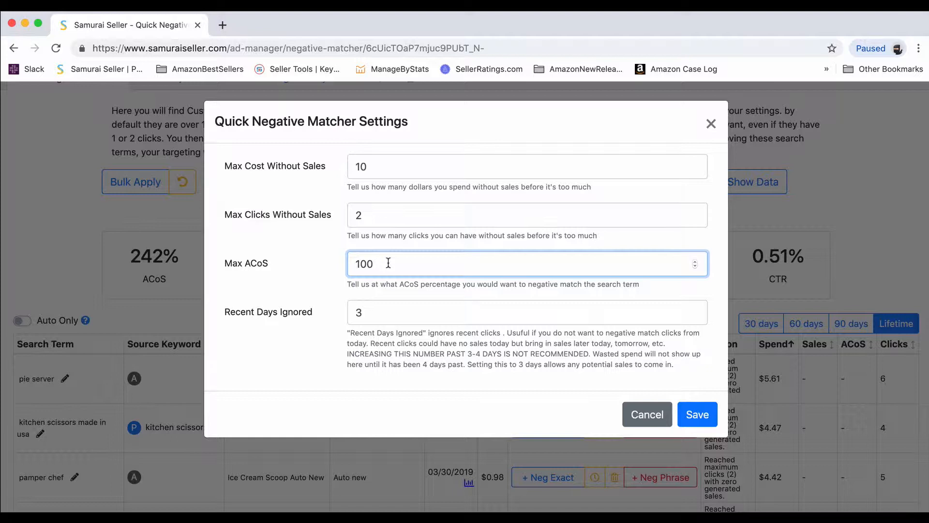
left_click(302, 312)
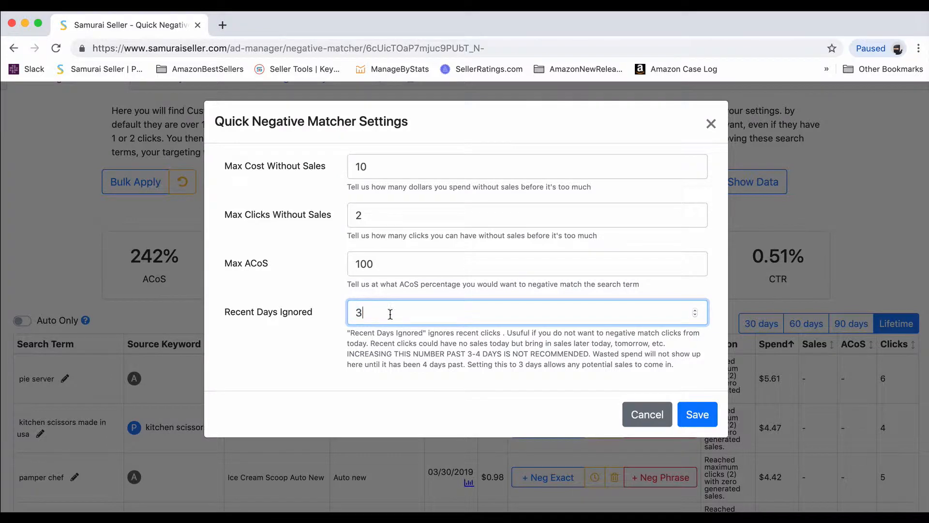
Examine the Recent Days Ignored and Max Clicks Without Sales settings, and close the settings without saving
left_click_drag(379, 312, 342, 320)
left_click(376, 314)
left_click_drag(376, 314, 341, 316)
left_click_drag(373, 310, 352, 312)
left_click(369, 214)
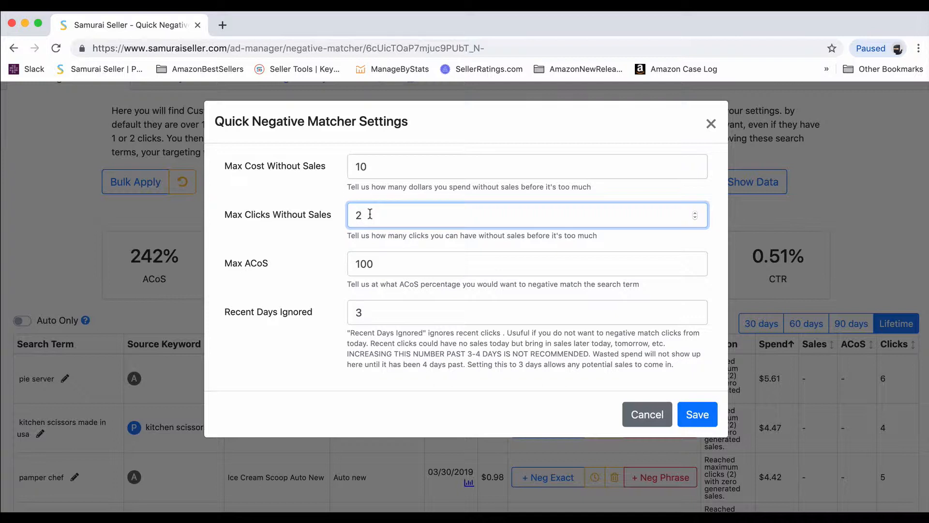
left_click_drag(363, 312, 341, 313)
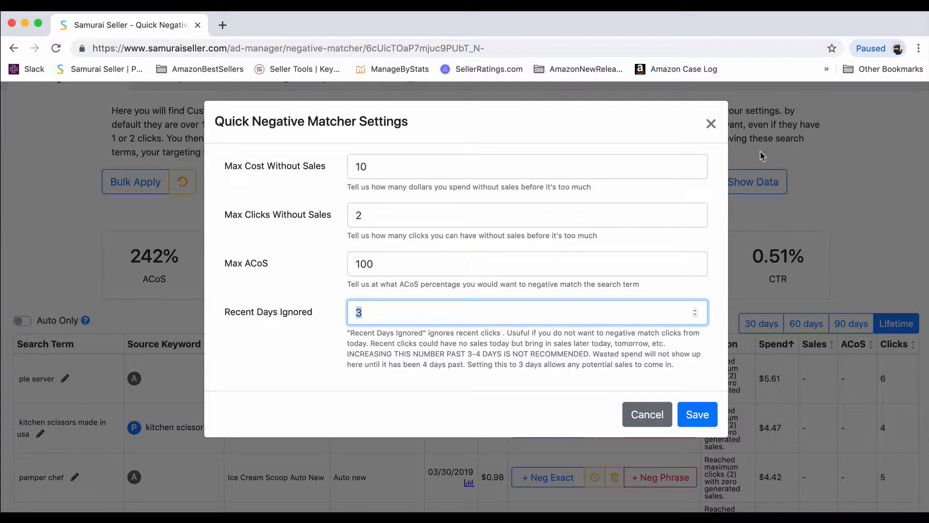
left_click(711, 124)
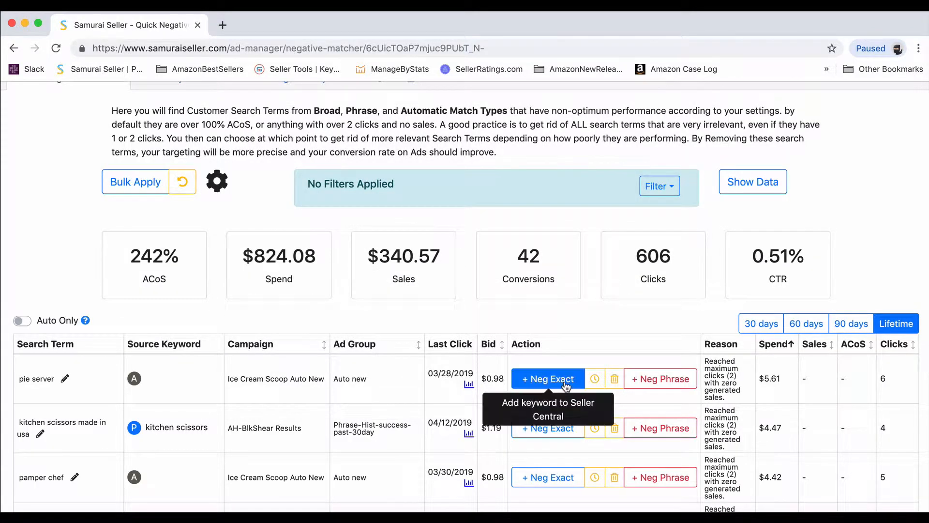
Reopen the Quick Negative Matcher settings, examine the Recent Days Ignored value and its explanation, and close them without saving
left_click(217, 181)
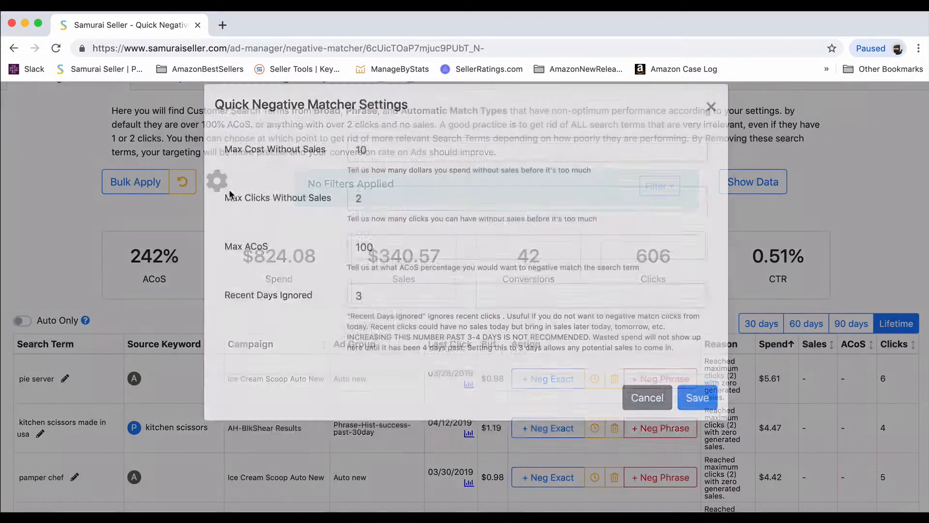
left_click(384, 318)
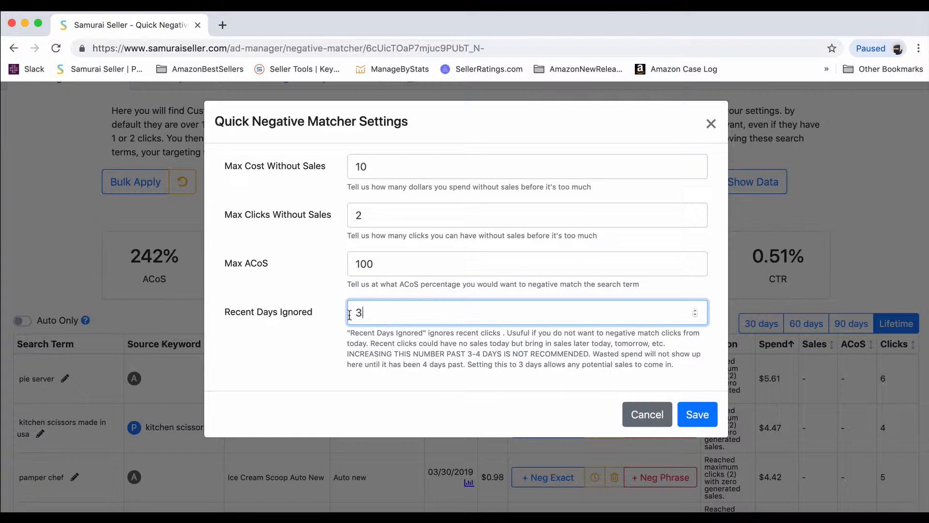
type("3")
left_click_drag(376, 316, 348, 312)
left_click(369, 309)
left_click(391, 316)
left_click_drag(372, 309, 345, 309)
left_click(382, 312)
left_click_drag(365, 312, 354, 313)
left_click(375, 313)
left_click(406, 316)
left_click_drag(406, 314, 307, 315)
left_click(712, 123)
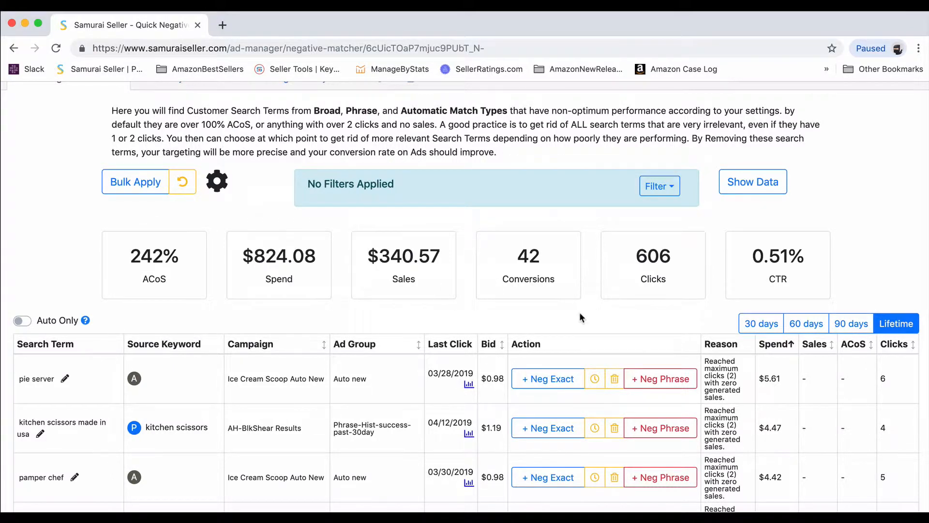
Recheck the Max Cost Without Sales and Max Clicks Without Sales settings, and close them without saving
scroll(579, 311, "down", 2)
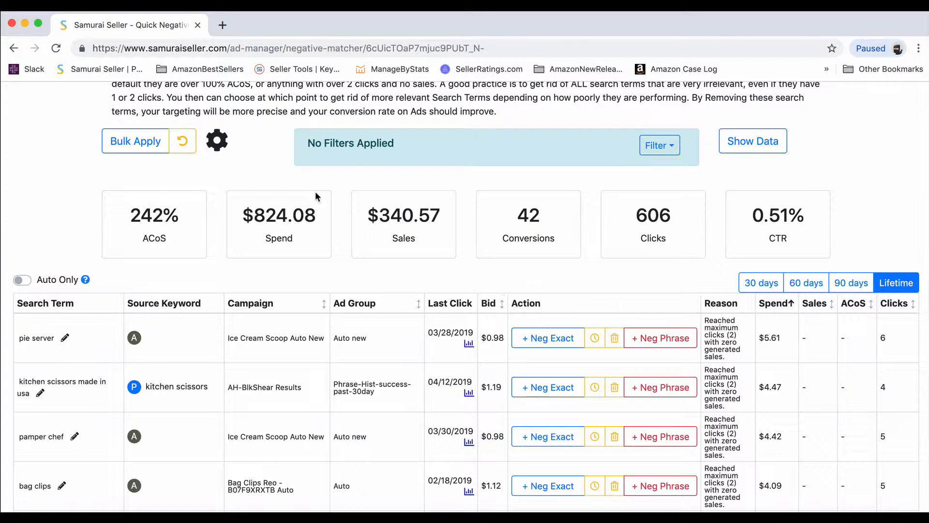
left_click(224, 144)
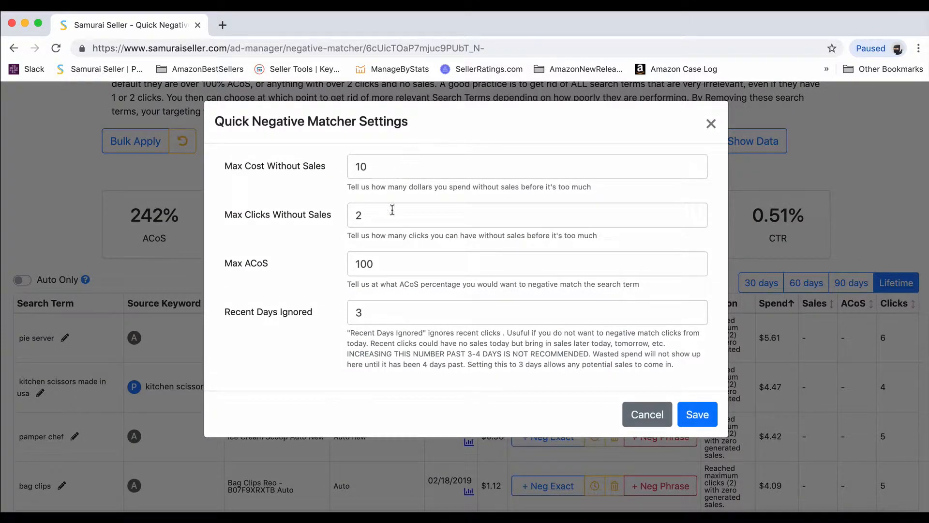
left_click(385, 164)
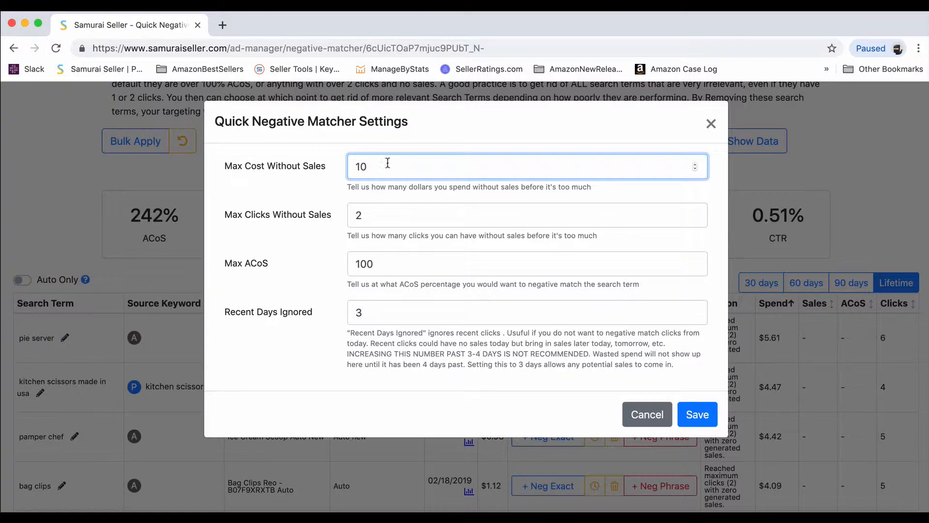
left_click(387, 220)
left_click(369, 196)
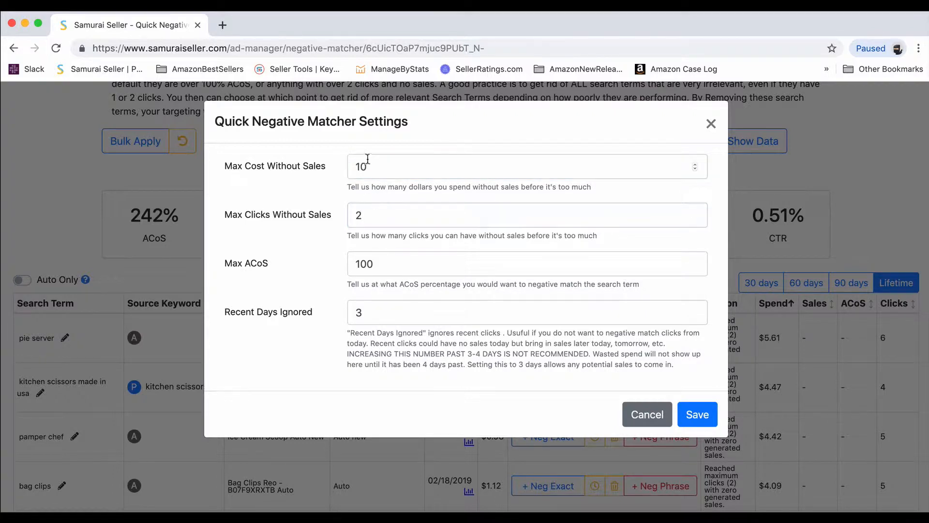
left_click(711, 124)
Examine the click counts down to the last listed search term, and read the good-practice advice about irrelevant search terms
scroll(629, 265, "down", 3)
scroll(646, 271, "down", 20)
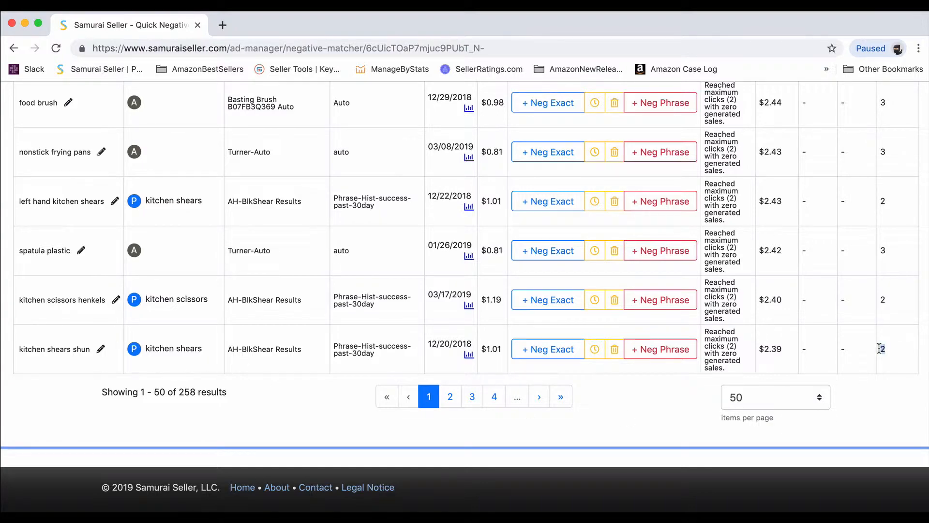
scroll(888, 328, "up", 15)
scroll(888, 325, "up", 10)
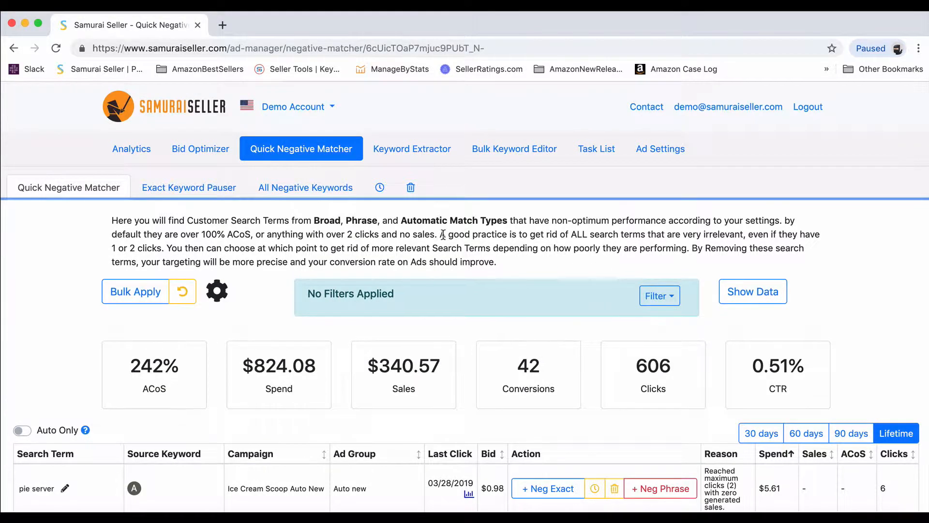
left_click_drag(440, 234, 617, 232)
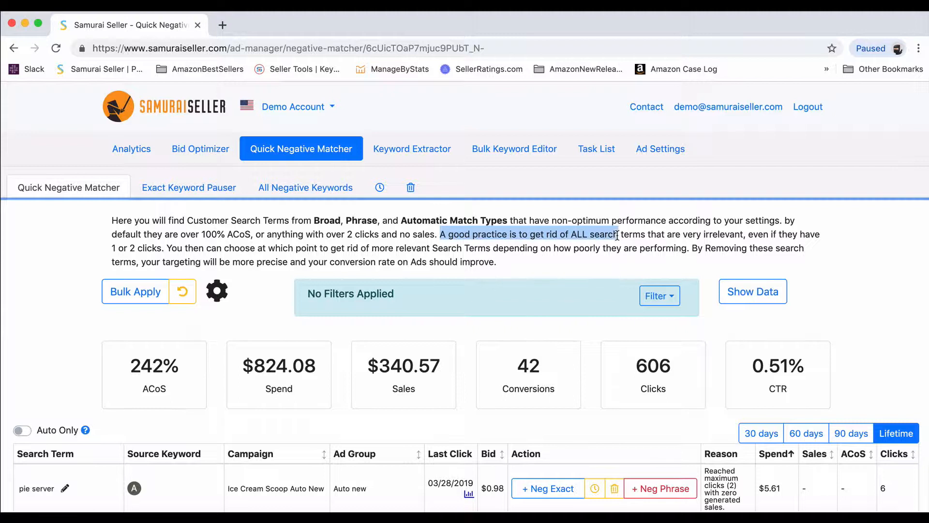
left_click(641, 232)
scroll(608, 201, "down", 1)
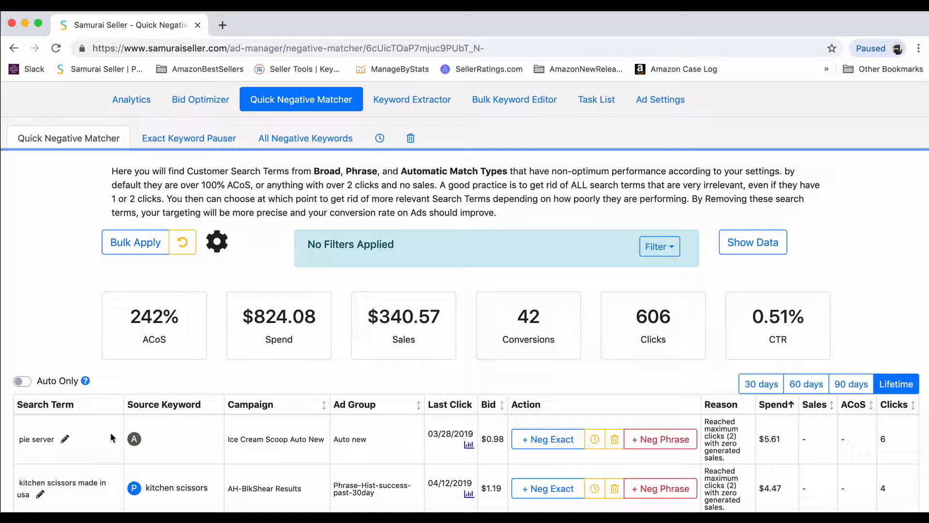
scroll(135, 430, "down", 1)
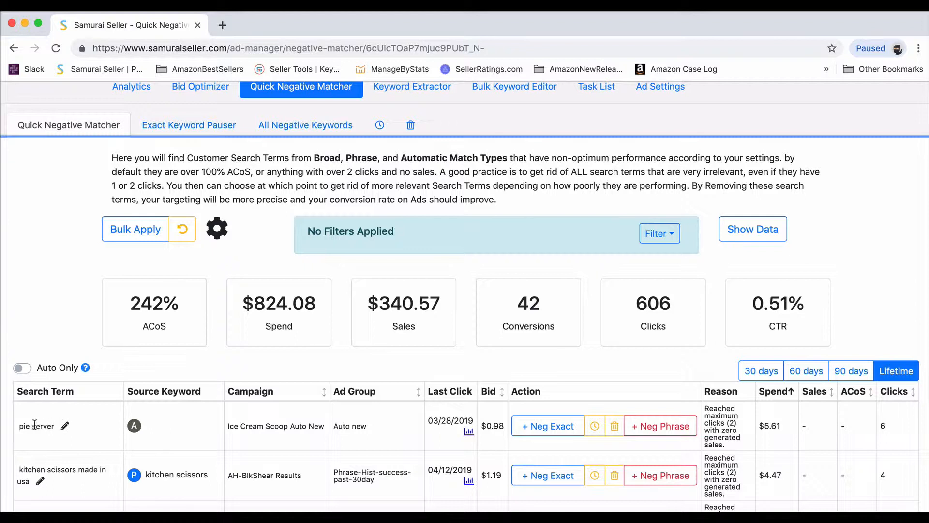
Shorten the search term "pie server" in the first row to "pie" and accept the edit
left_click_drag(22, 425, 56, 425)
left_click(36, 427)
left_click(68, 427)
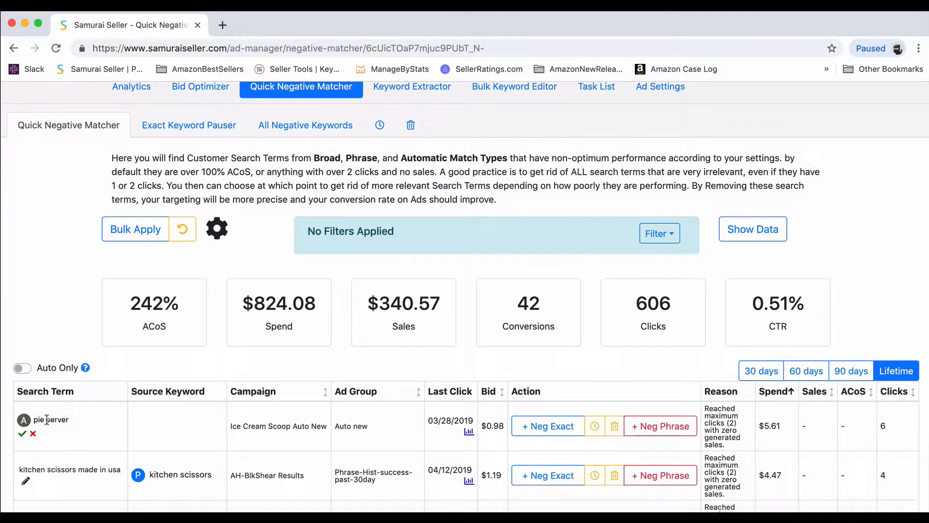
left_click_drag(45, 420, 131, 413)
key("BackSpace")
left_click(22, 433)
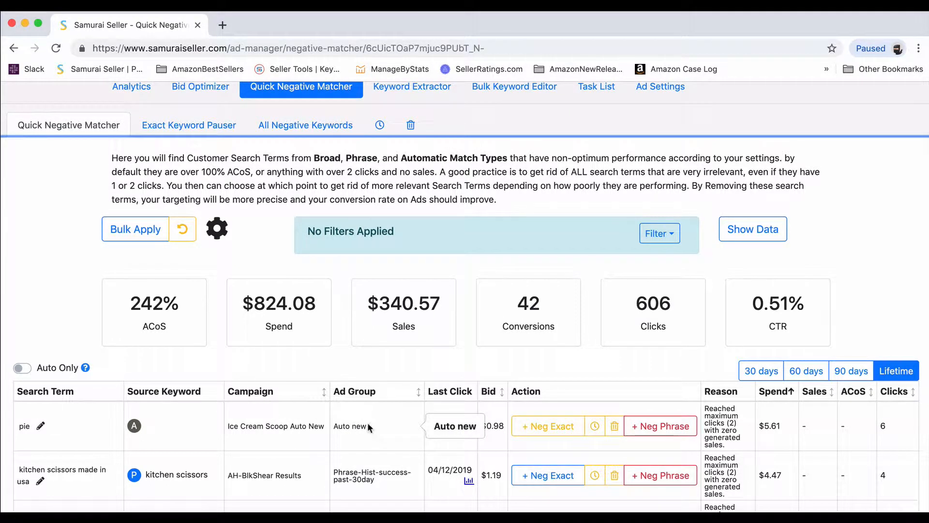
Switch the search term data to the 30 days range and view the available filter criteria without applying any
scroll(437, 372, "down", 2)
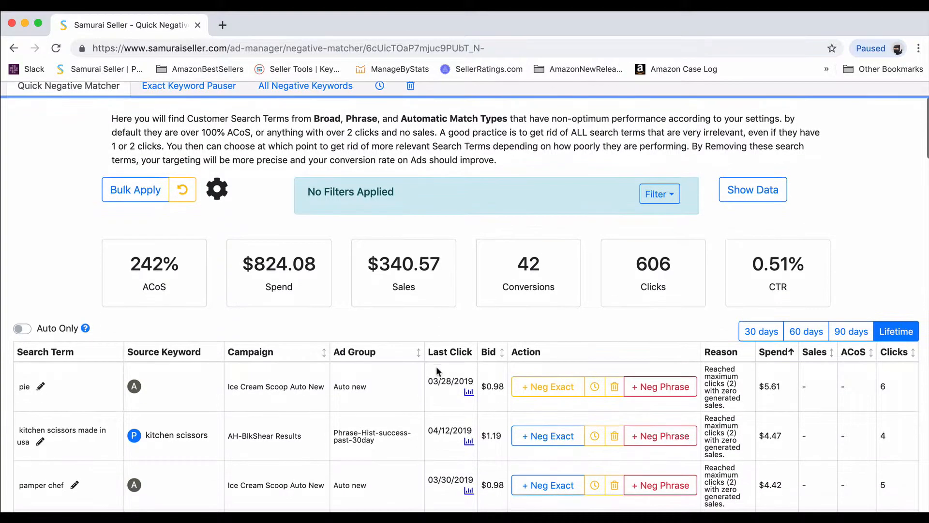
scroll(449, 338, "up", 3)
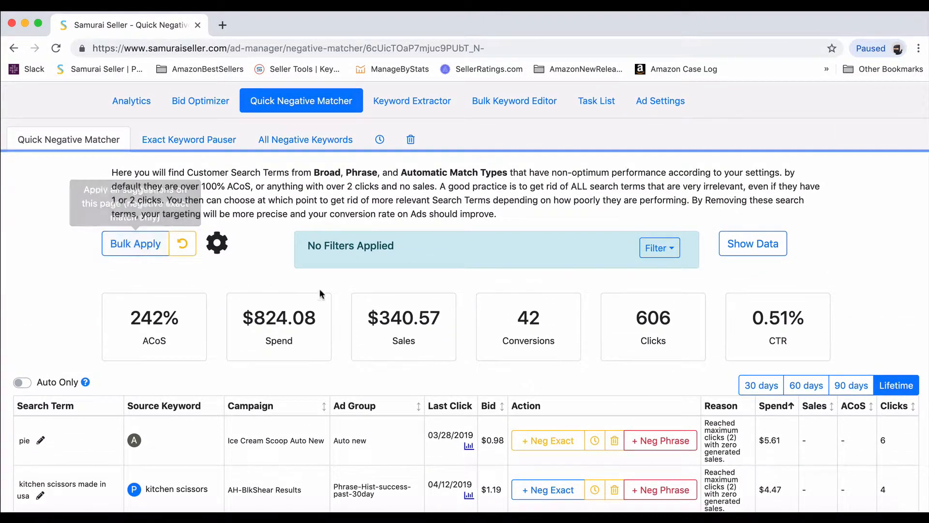
scroll(138, 244, "down", 1)
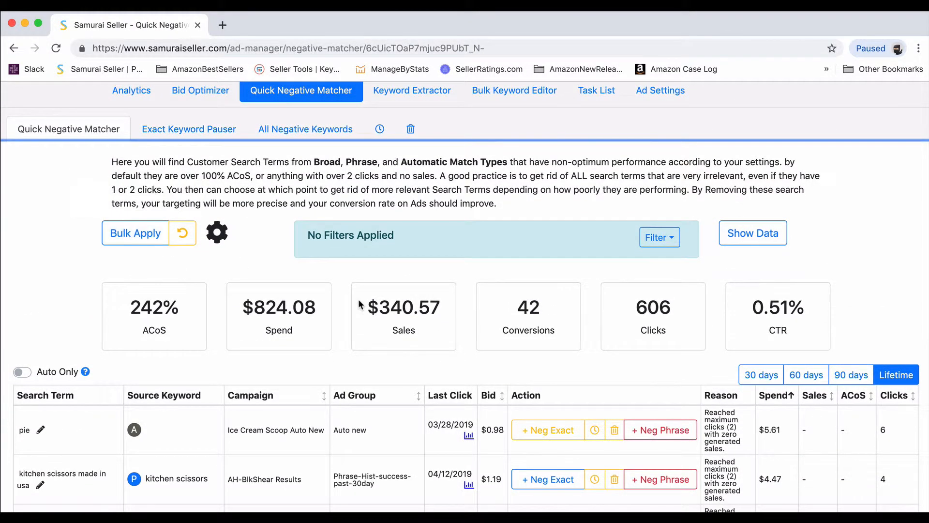
scroll(360, 305, "down", 1)
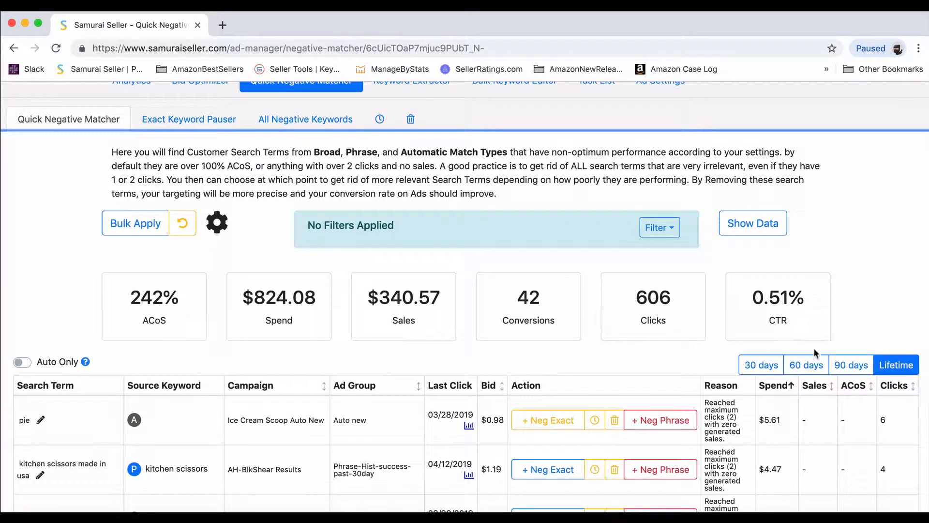
left_click(767, 366)
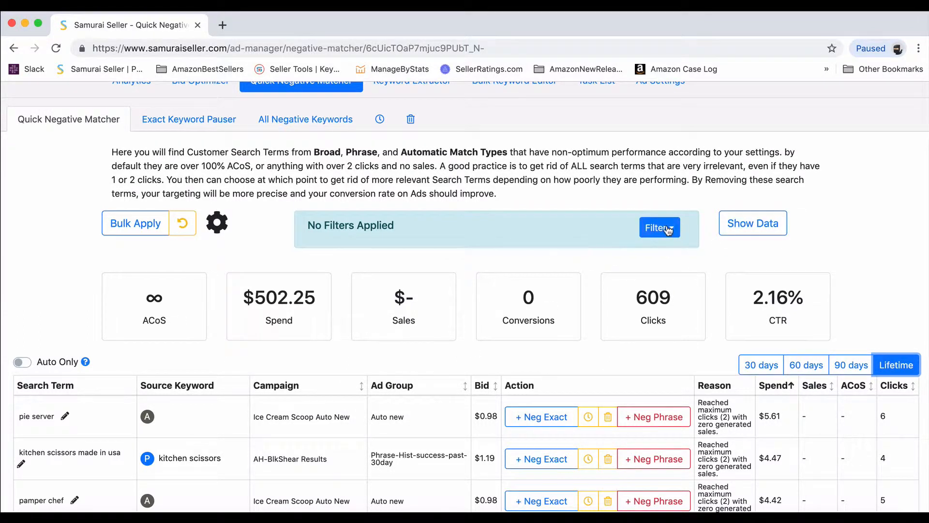
left_click(651, 230)
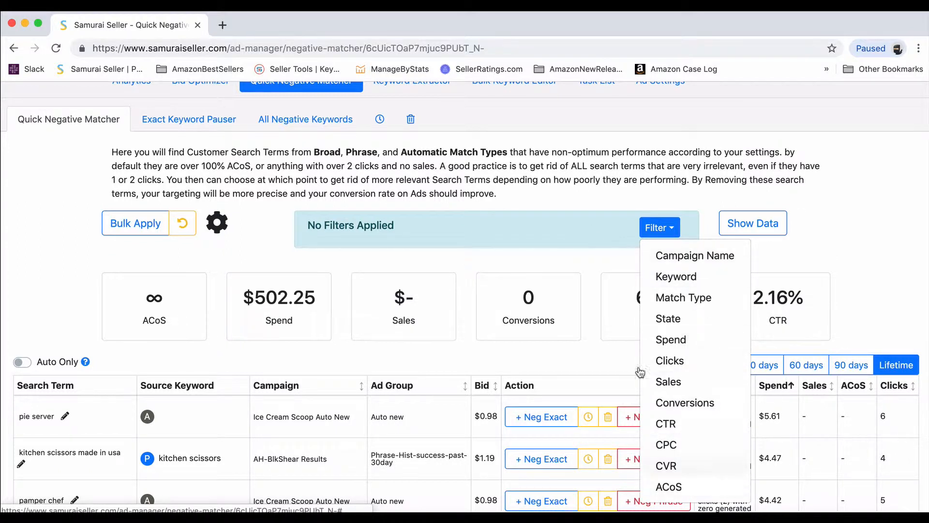
left_click(592, 225)
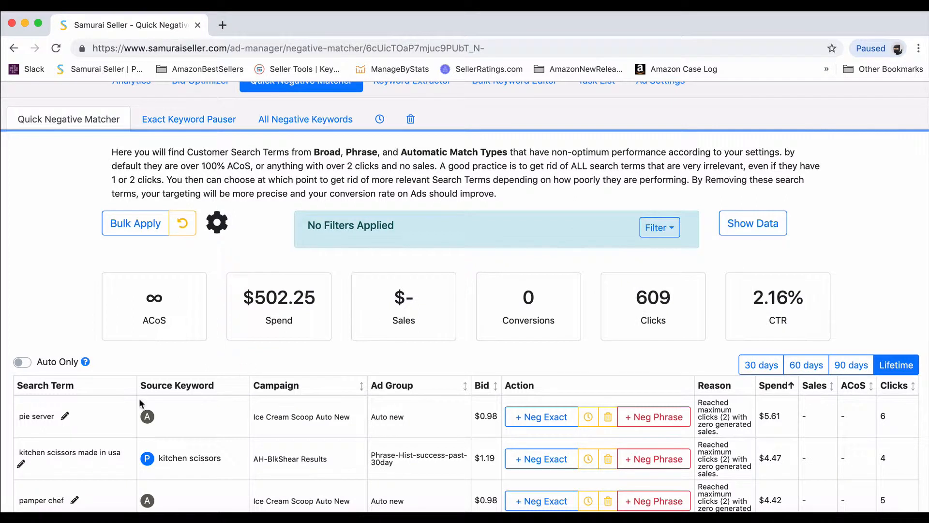
Restrict the lifetime search terms to automatic targeting only and look through the remaining terms and their campaigns
left_click(22, 362)
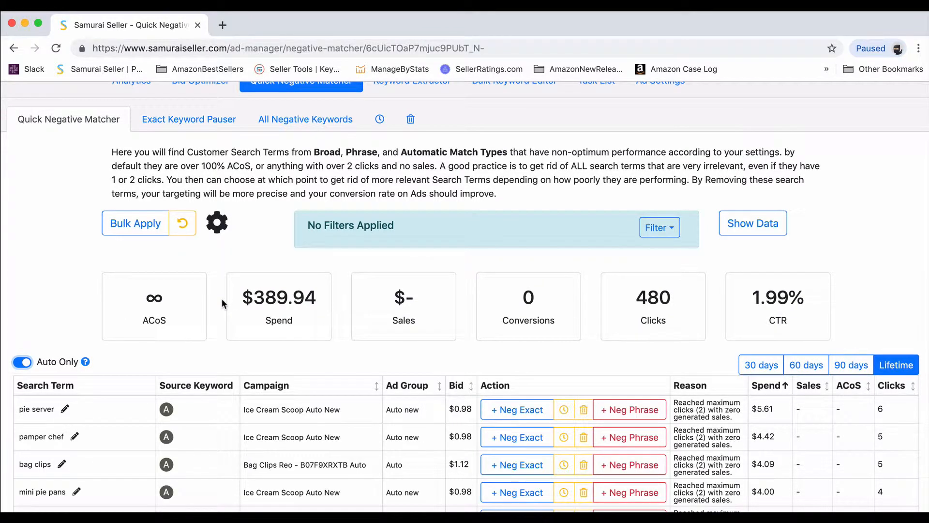
scroll(222, 300, "down", 2)
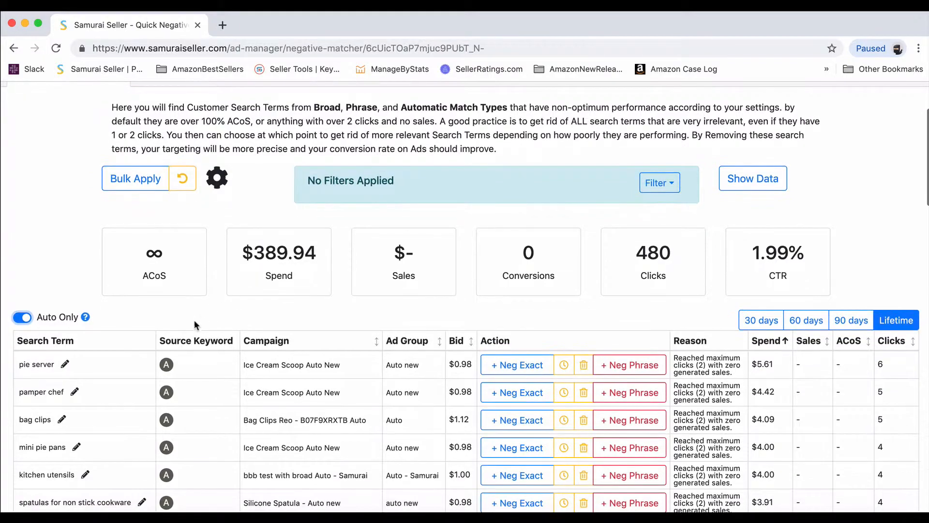
scroll(194, 323, "down", 4)
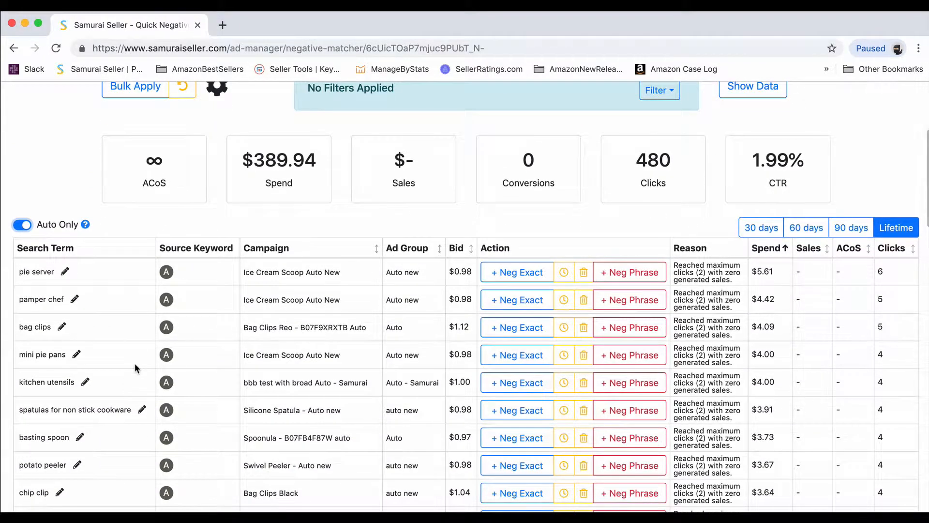
scroll(135, 364, "down", 6)
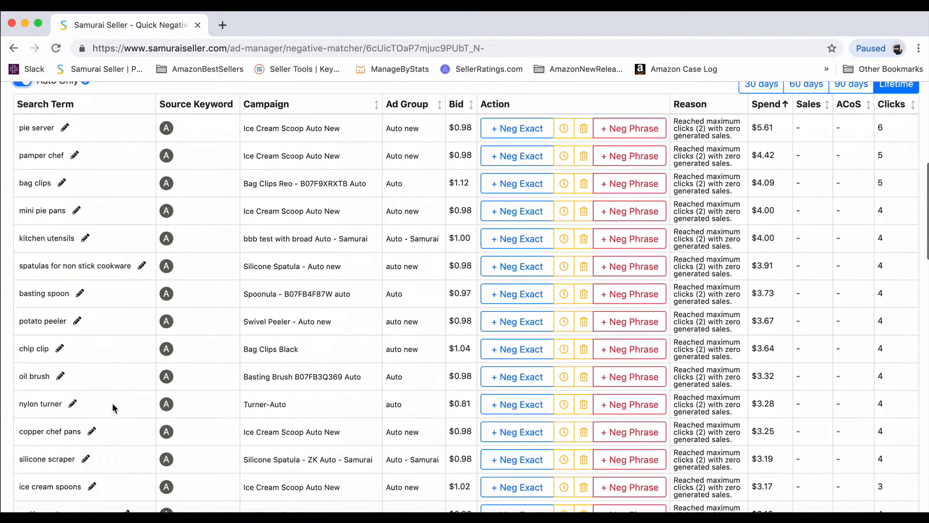
scroll(117, 396, "down", 4)
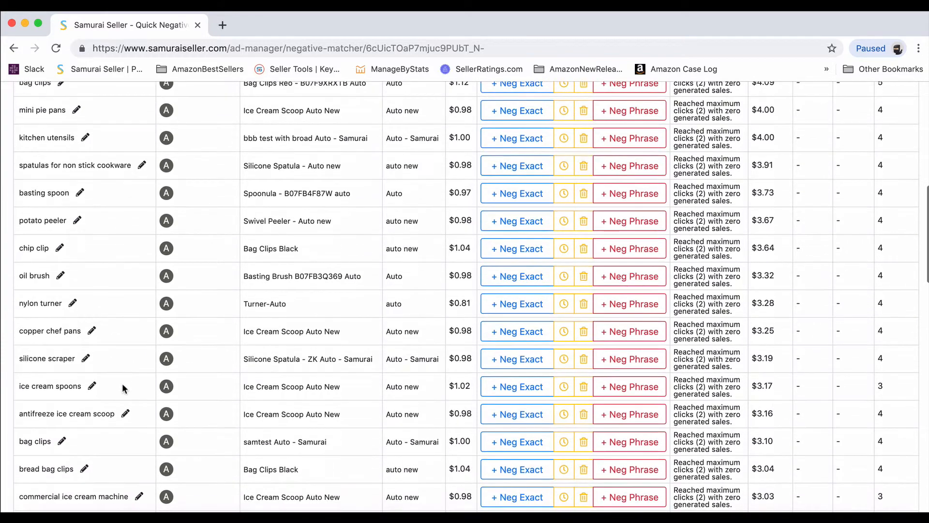
scroll(126, 368, "down", 5)
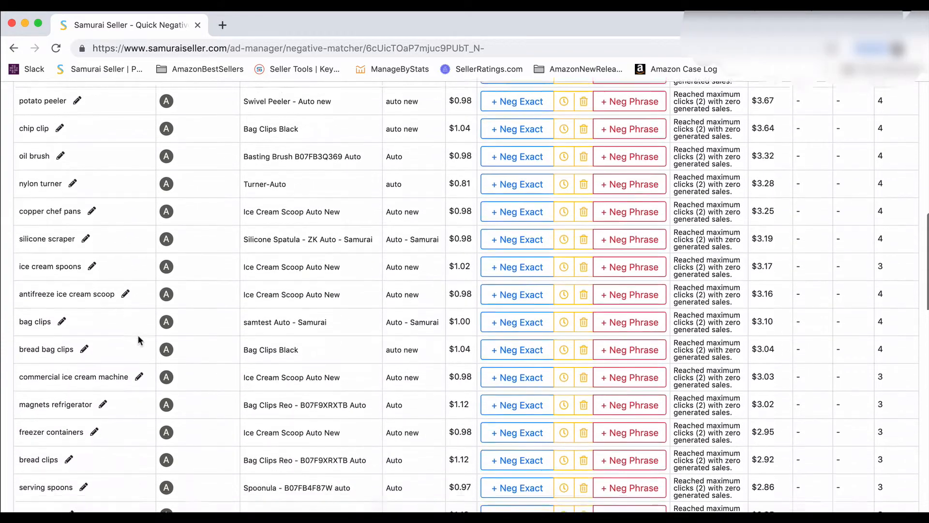
scroll(138, 337, "down", 5)
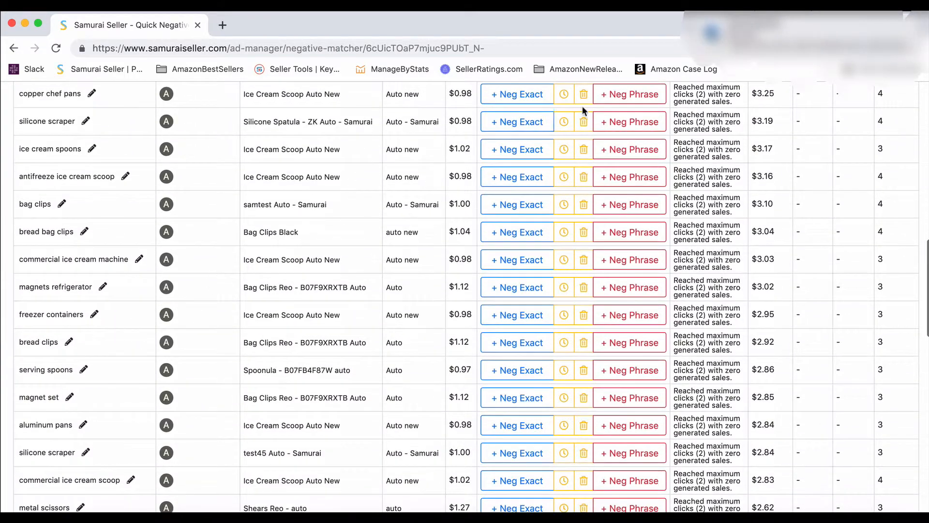
scroll(273, 258, "down", 3)
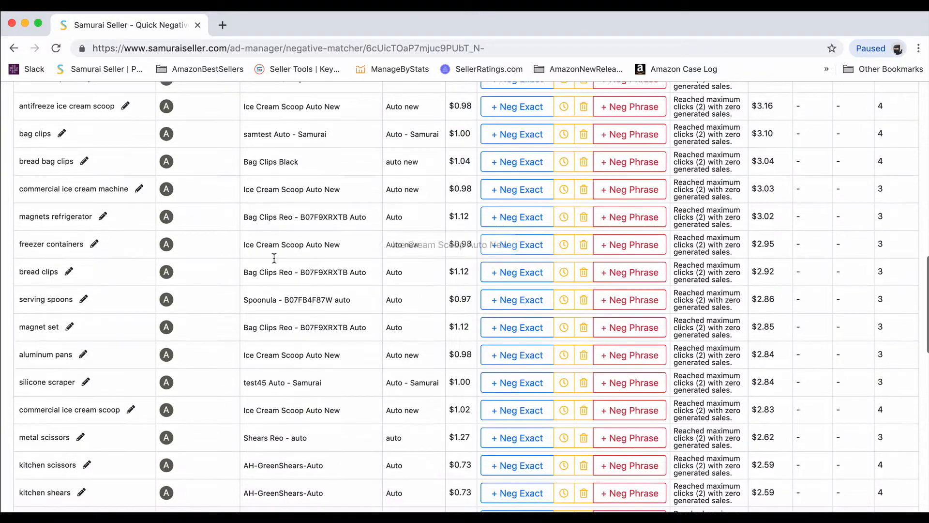
Check what Bulk Apply does and examine the total spend of the auto-only search terms
scroll(138, 315, "up", 20)
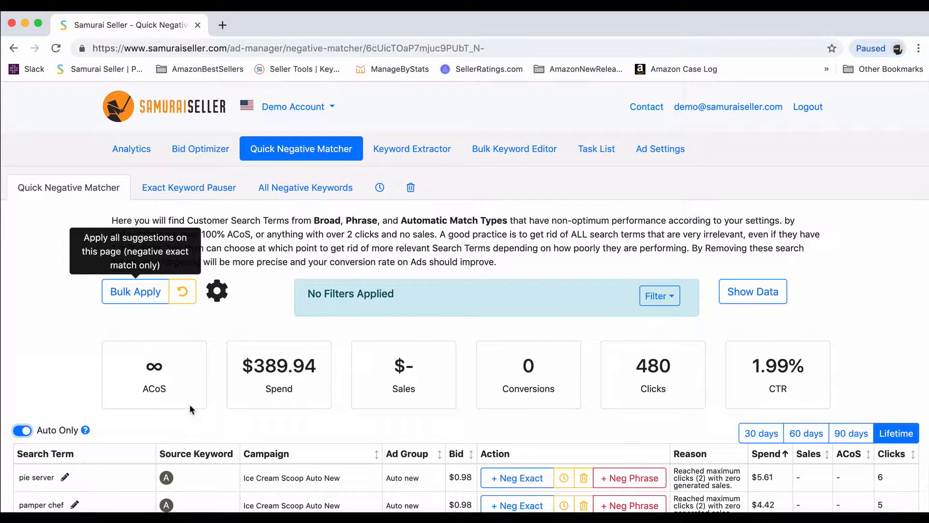
scroll(208, 346, "down", 1)
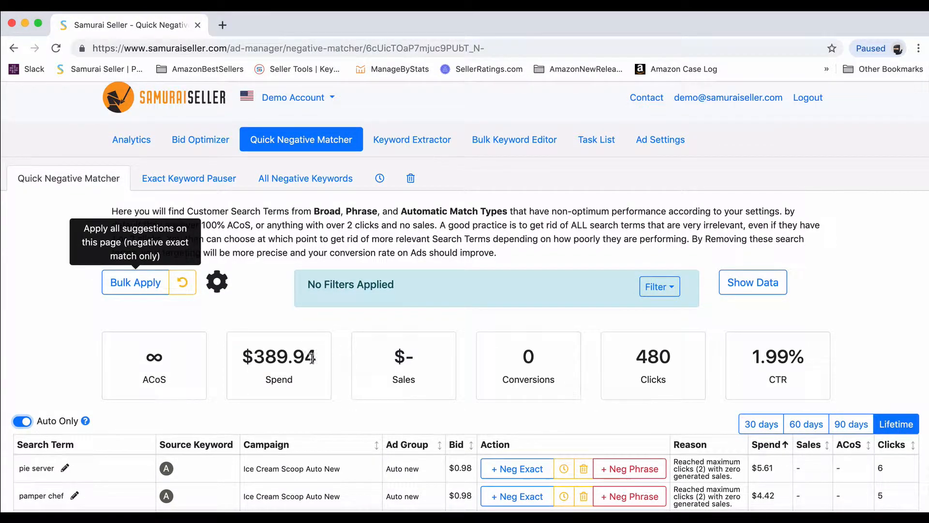
left_click_drag(321, 362, 255, 357)
left_click(286, 356)
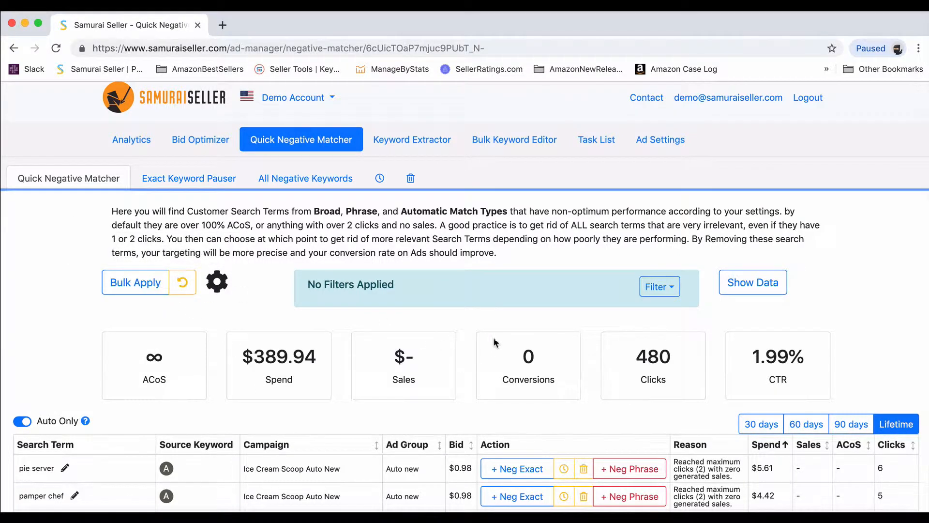
Display the detailed performance data columns for the search terms, and return to the view with the reasons
left_click(763, 289)
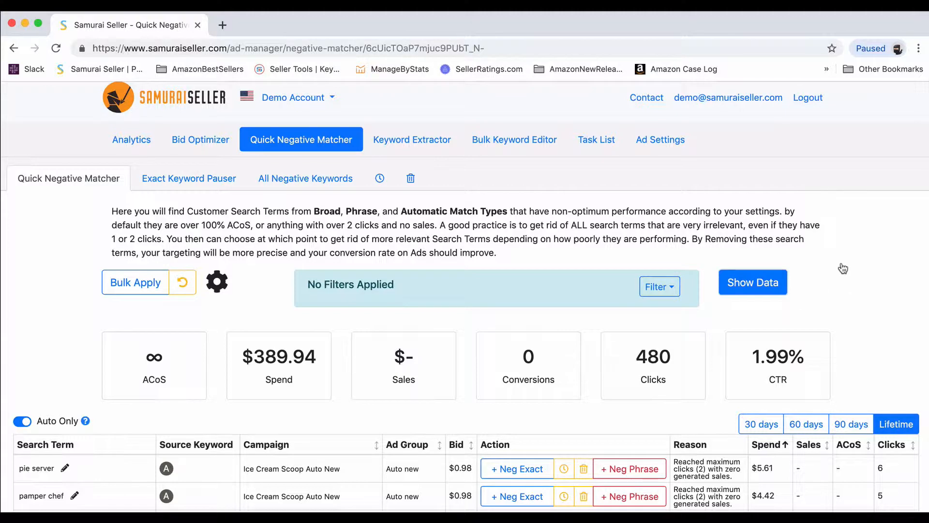
scroll(824, 243, "down", 1)
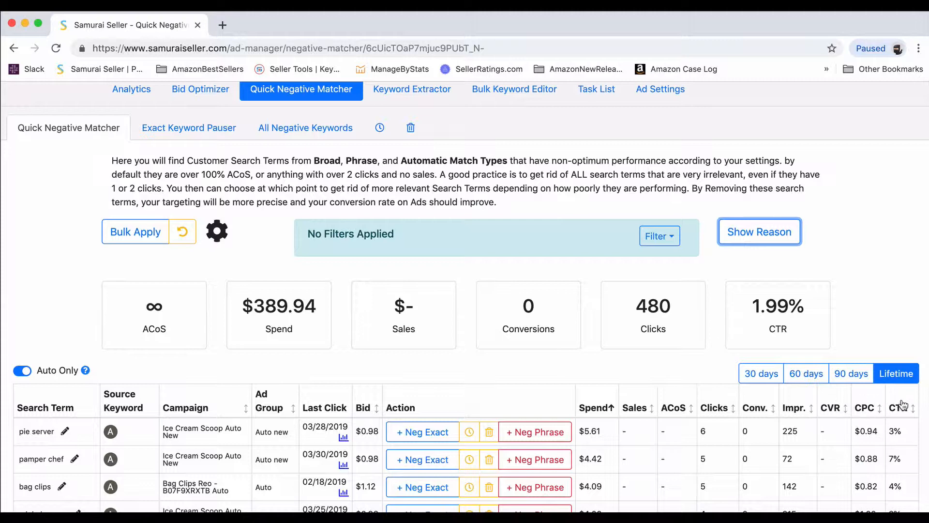
left_click(777, 233)
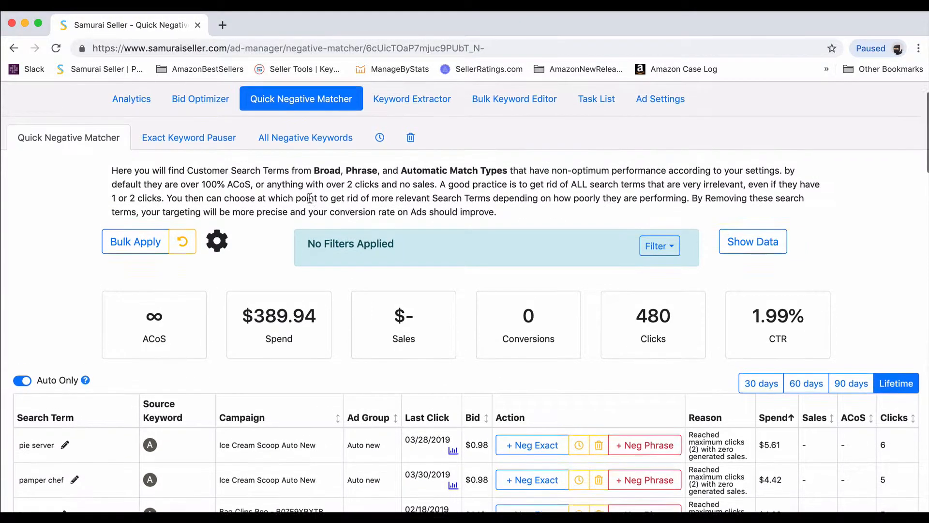
Review the ignore action for the first suggestion and highlight its search term "pie server"
scroll(310, 198, "up", 2)
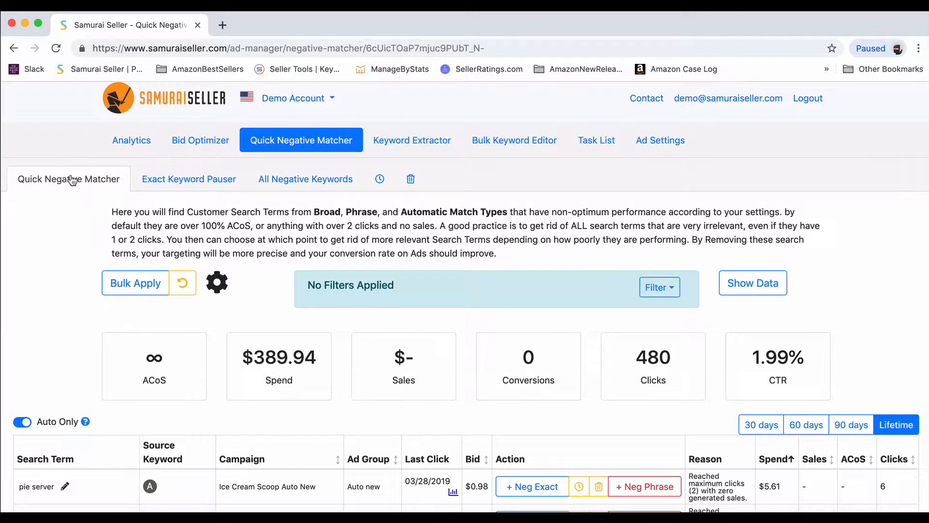
scroll(263, 276, "down", 3)
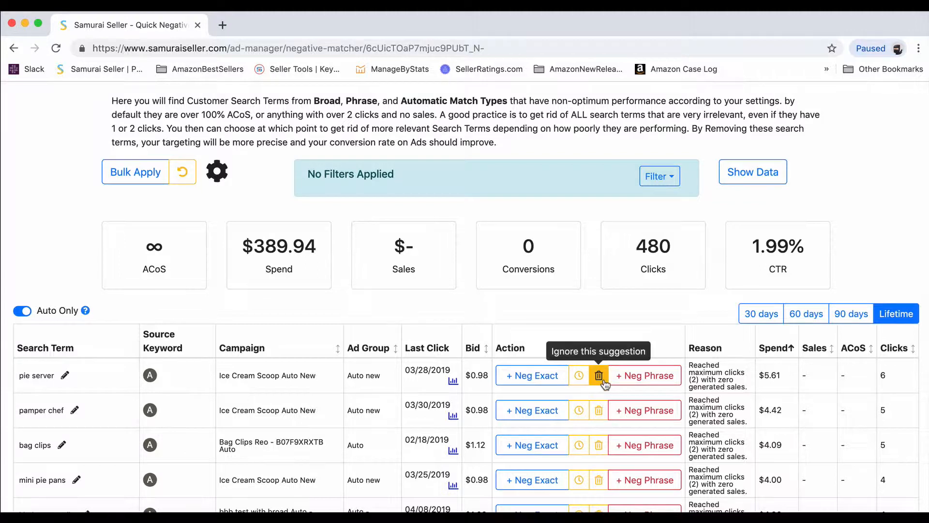
scroll(101, 393, "up", 2)
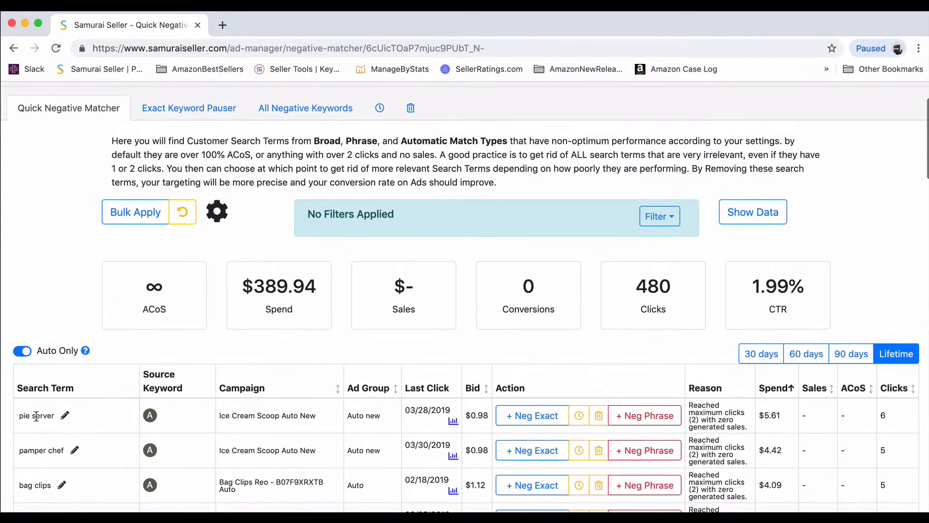
left_click_drag(22, 412, 49, 412)
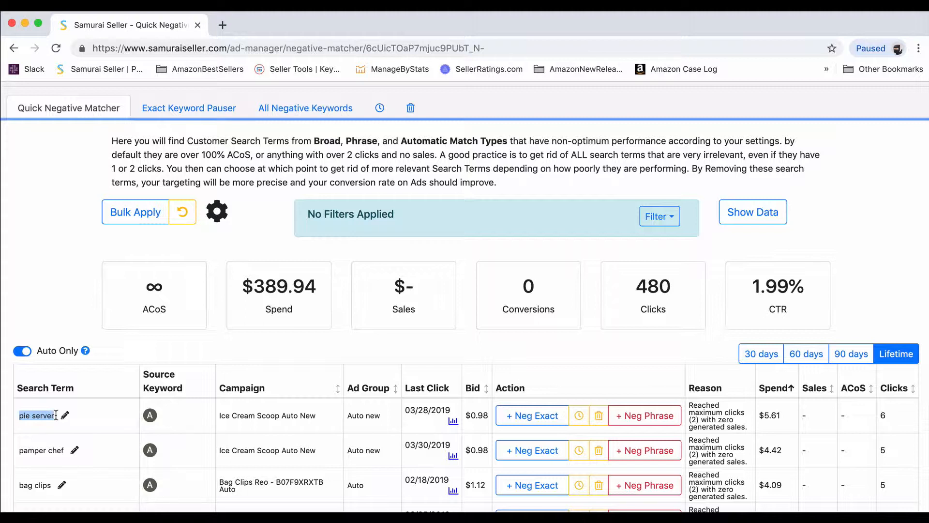
scroll(300, 401, "up", 1)
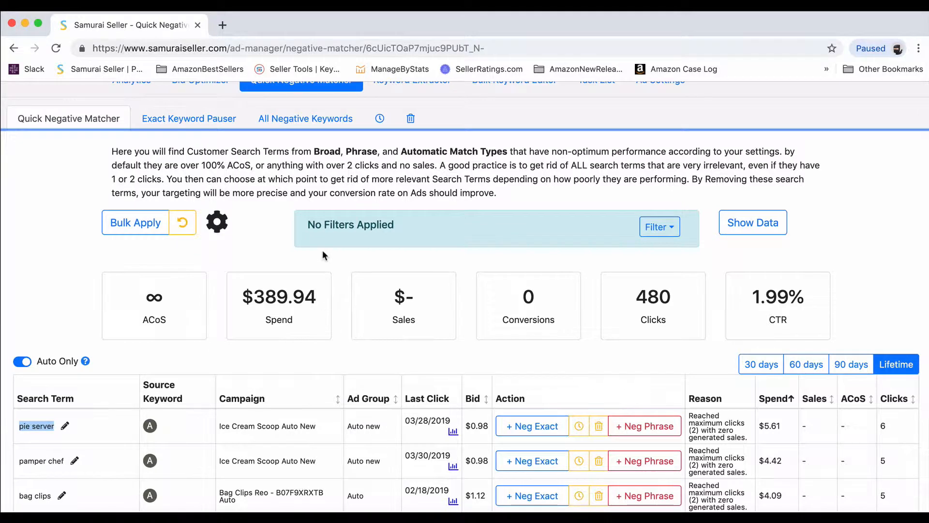
List all negative keywords with isolation keywords excluded, and check the ignored suggestions before returning to that list
left_click(288, 122)
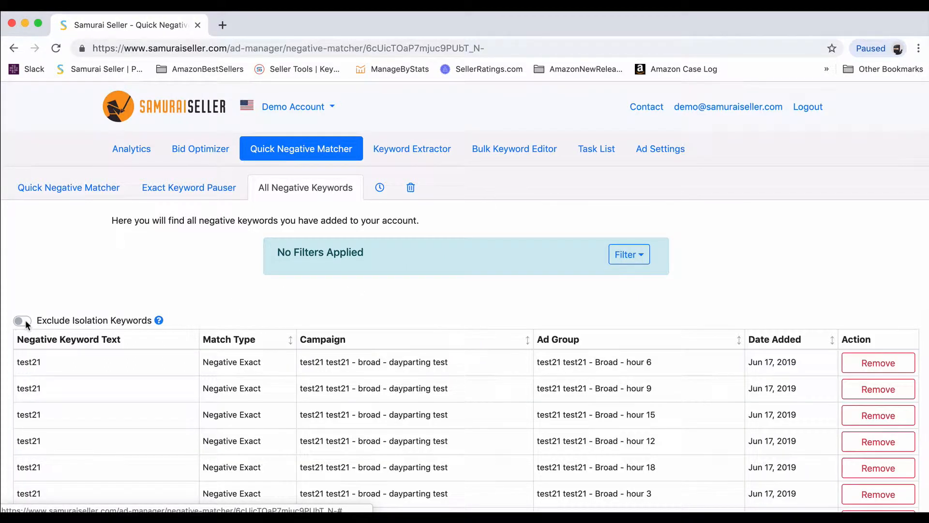
left_click(25, 320)
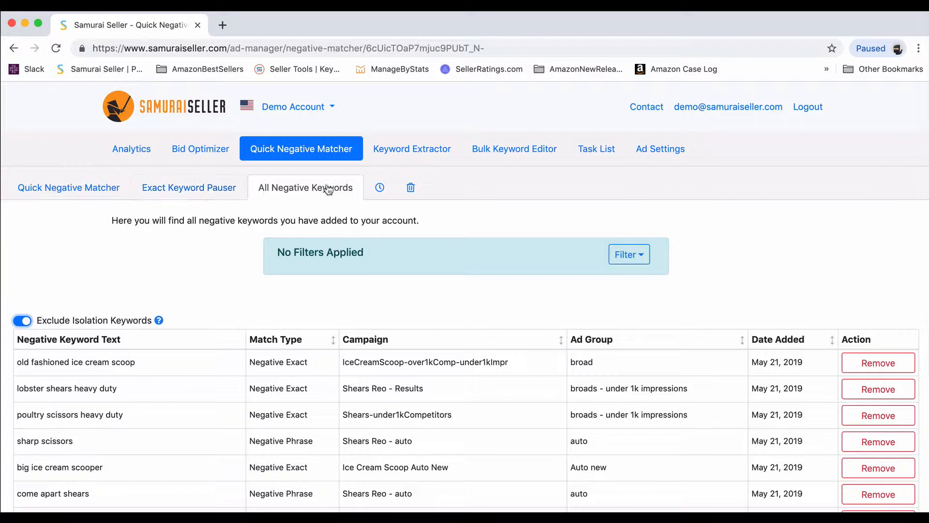
left_click(410, 187)
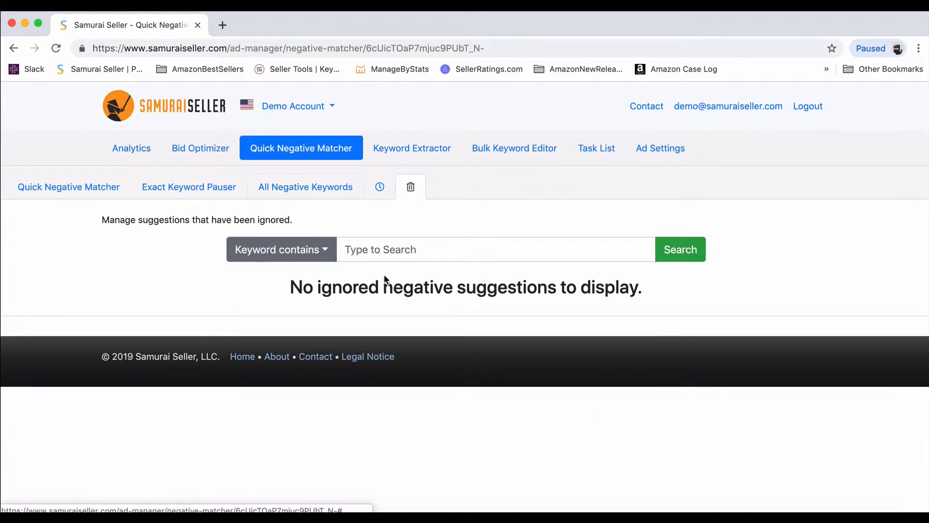
left_click(335, 187)
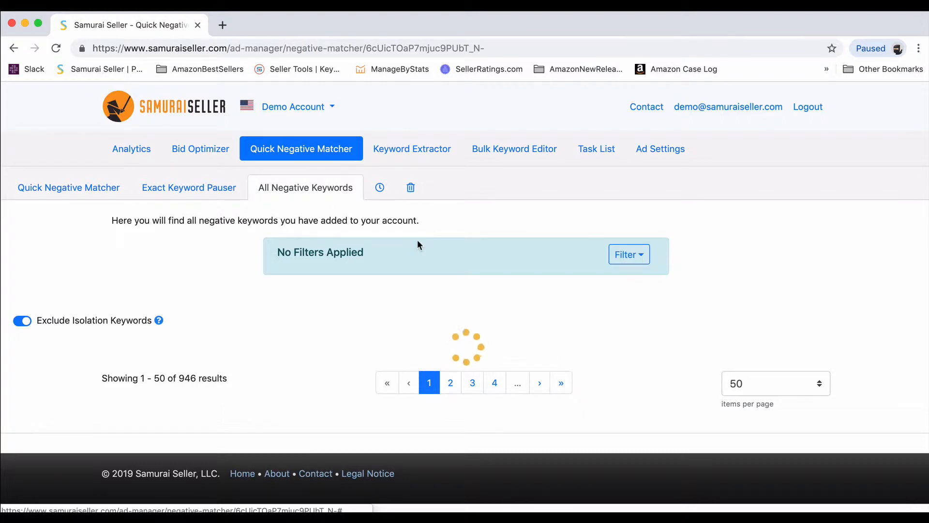
Open the Exact Keyword Pauser and review its default ACoS and click criteria and the listed exact match keywords
left_click(186, 188)
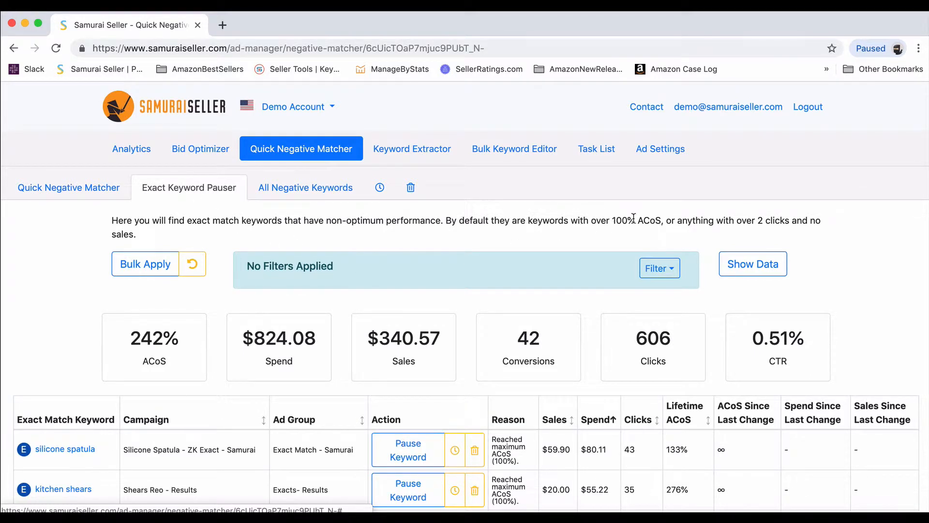
left_click_drag(612, 221, 654, 221)
left_click(654, 221)
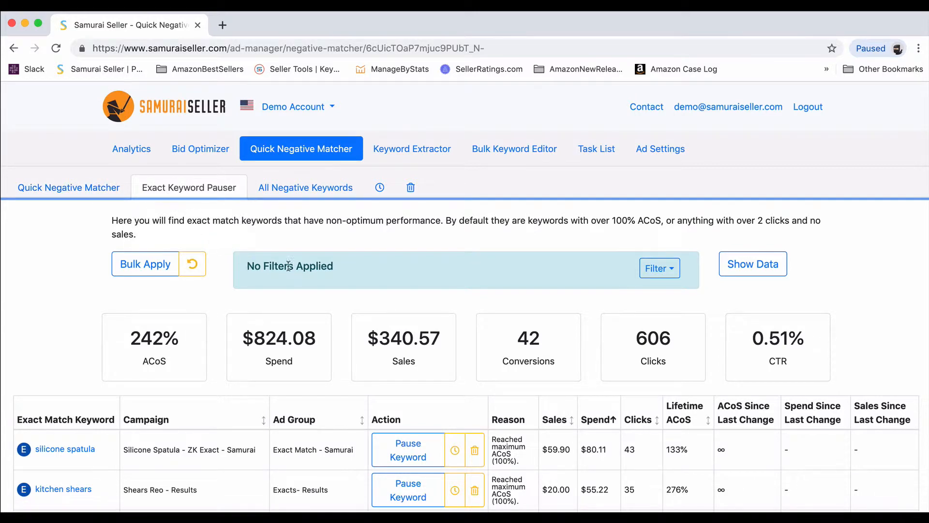
scroll(380, 242, "down", 3)
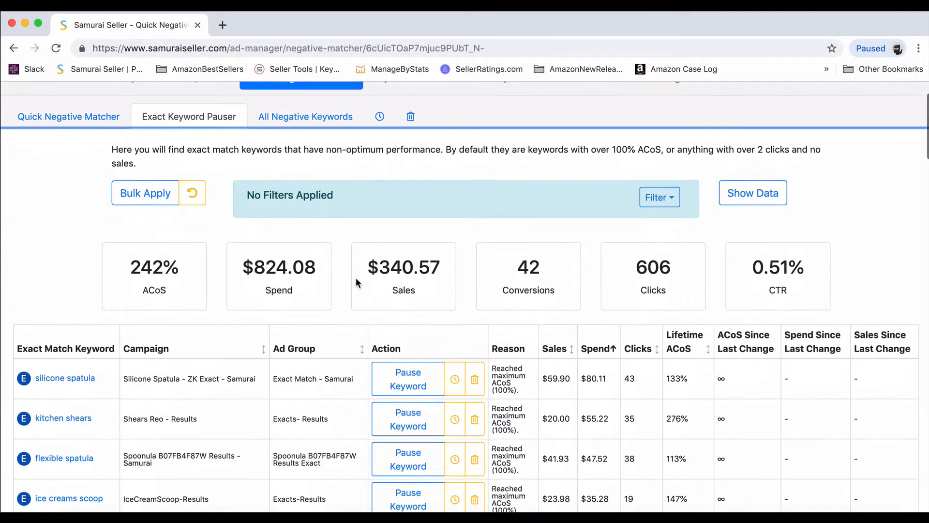
scroll(396, 283, "up", 2)
scroll(397, 281, "up", 1)
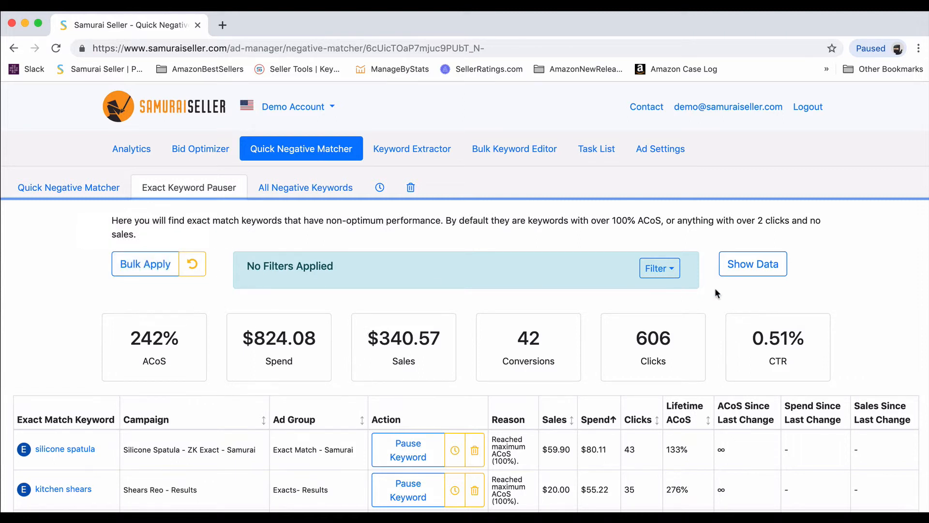
Examine the ACoS, Spend and Sales Since Last Change columns for the exact match keywords
scroll(675, 289, "down", 3)
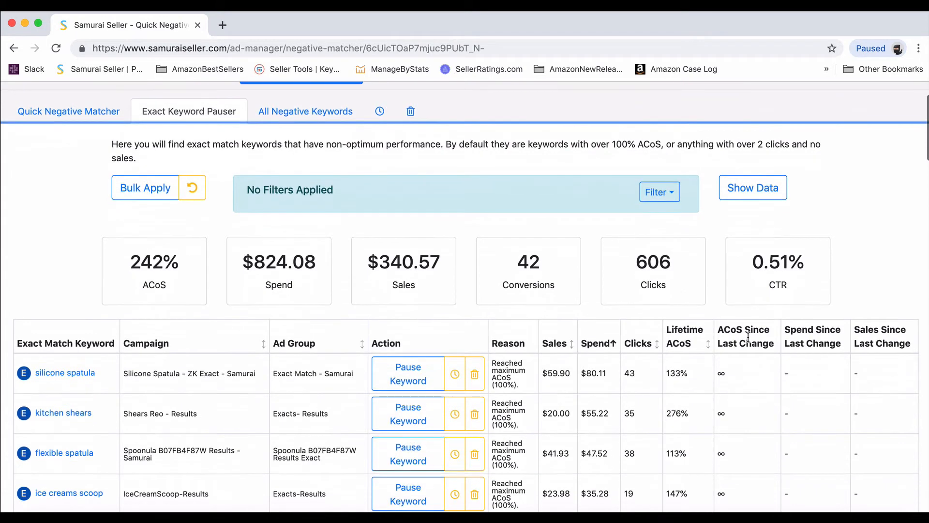
scroll(736, 333, "up", 2)
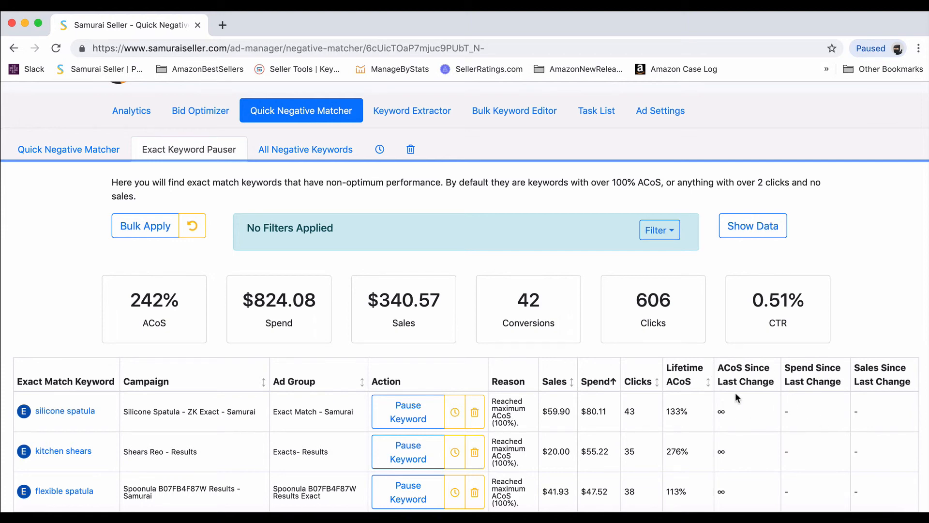
scroll(735, 392, "up", 1)
scroll(736, 397, "down", 2)
scroll(738, 384, "up", 3)
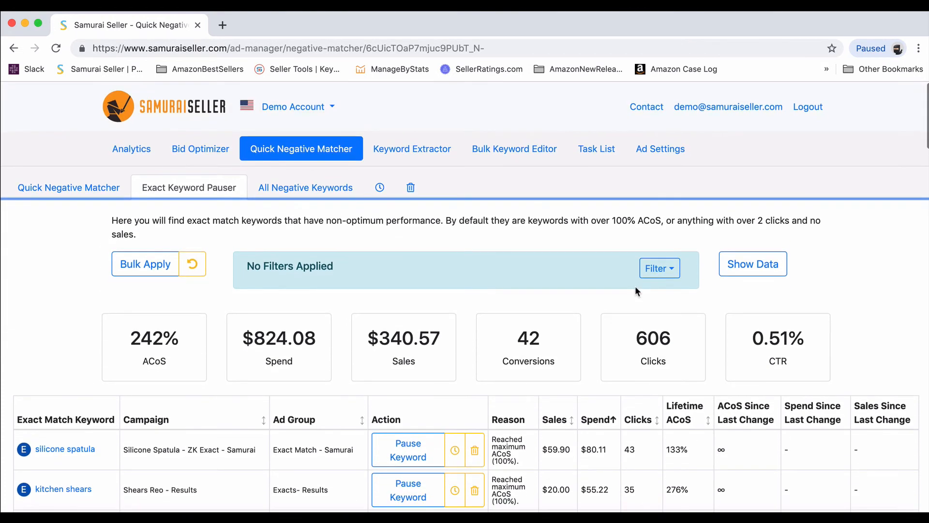